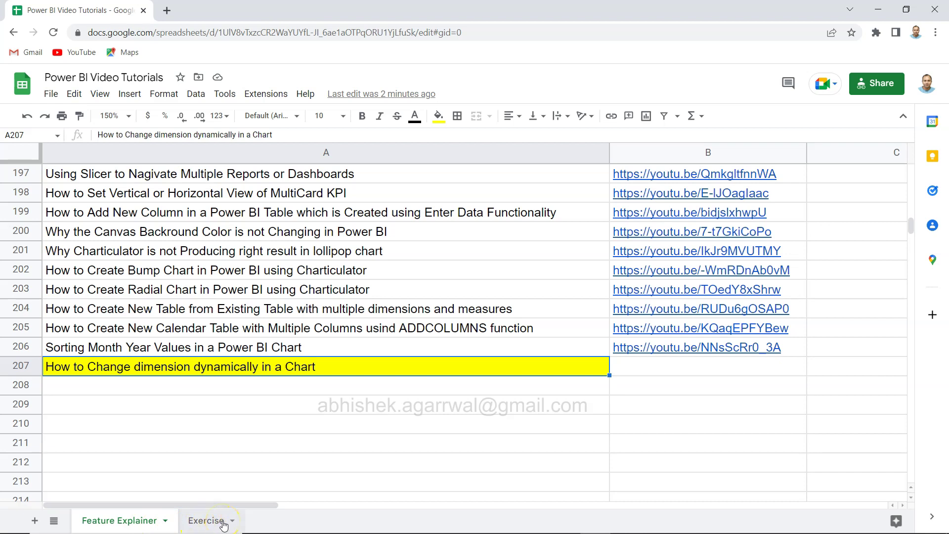
click(224, 525)
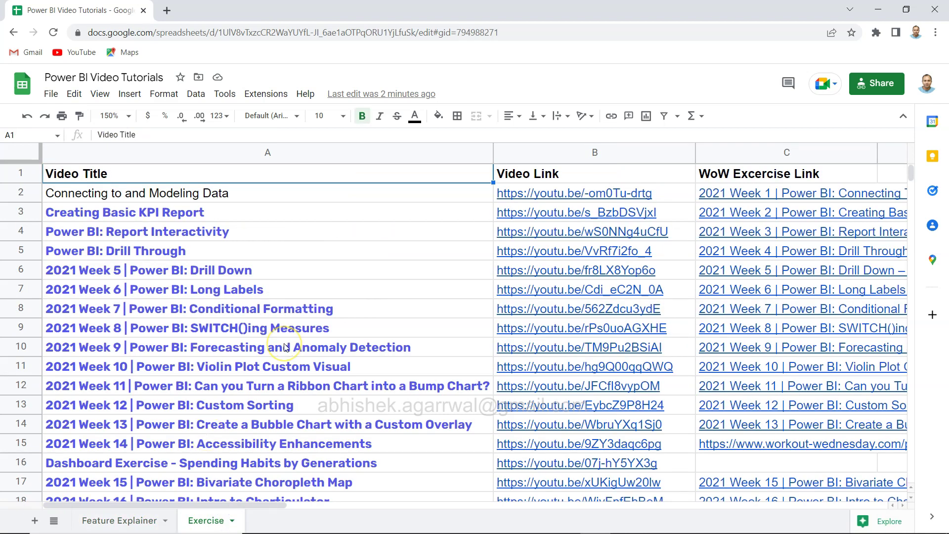
scroll(285, 348, down, 1)
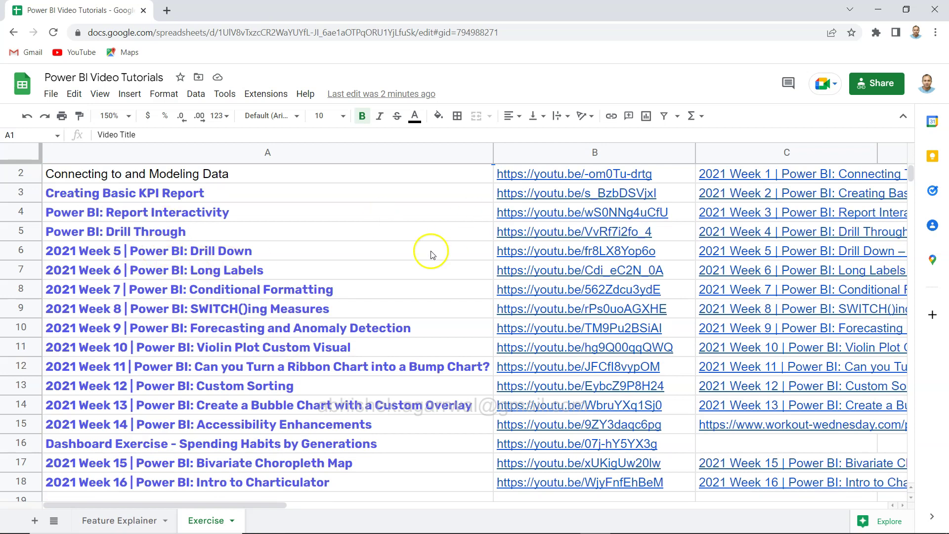
scroll(587, 282, right, 5)
scroll(588, 283, left, 2)
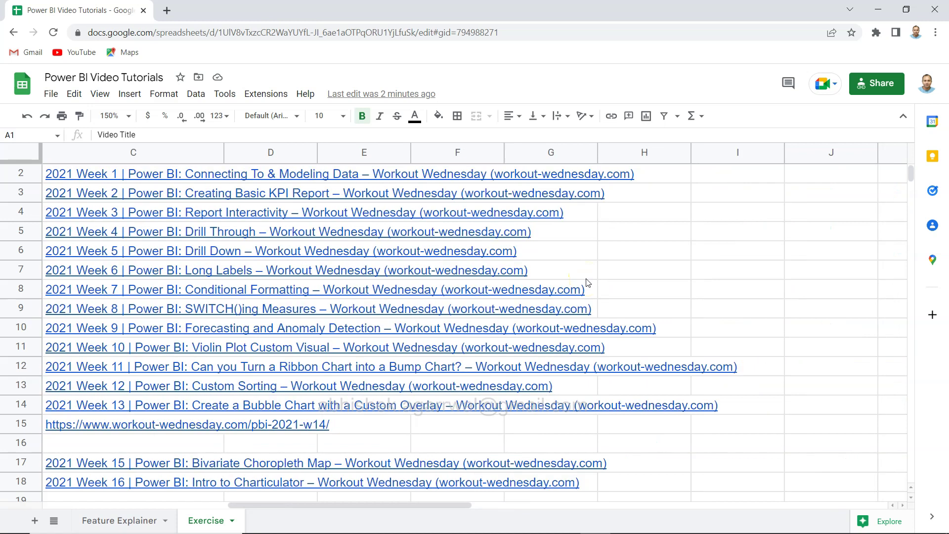
scroll(588, 282, left, 3)
scroll(236, 249, up, 1)
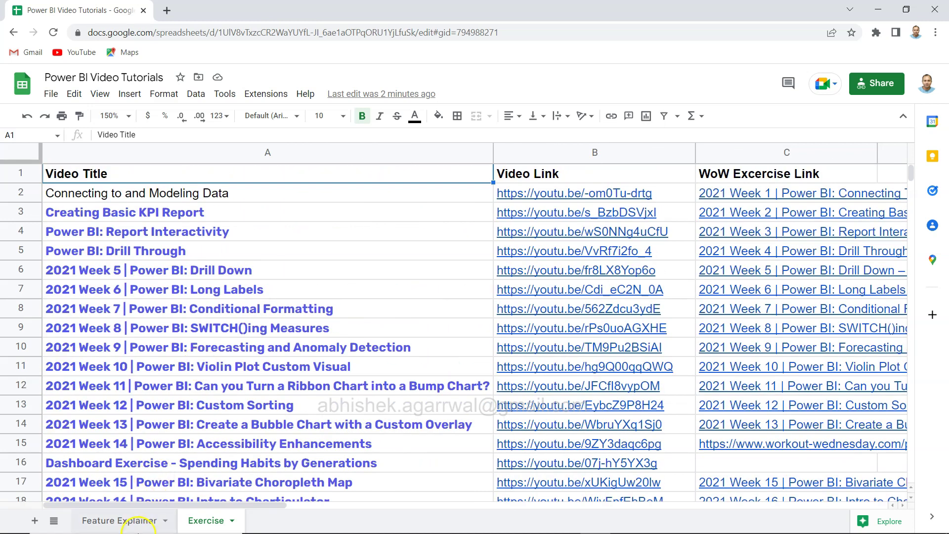
click(141, 518)
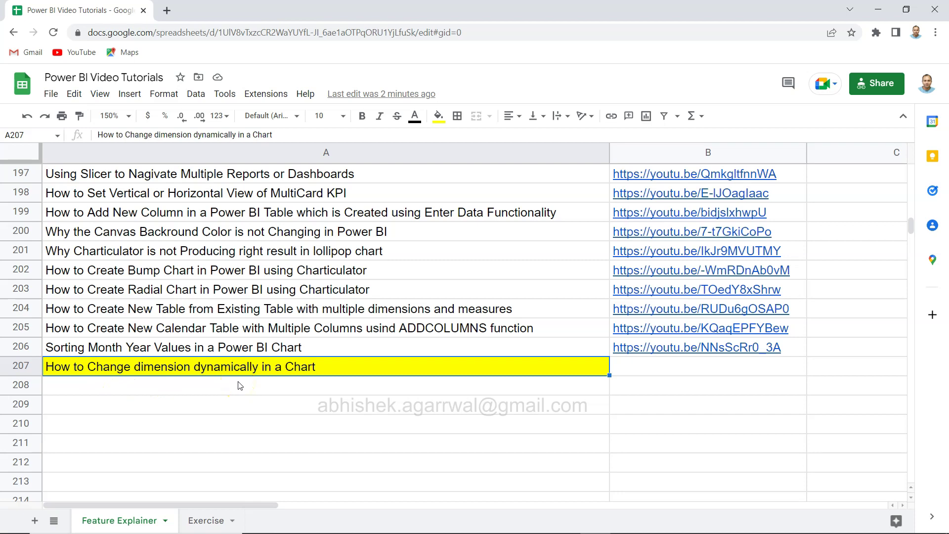
Step: In the Superstore report, cycle the dimFilter slicer through Category, Sub-Category and finally Segment
key(alt+Tab)
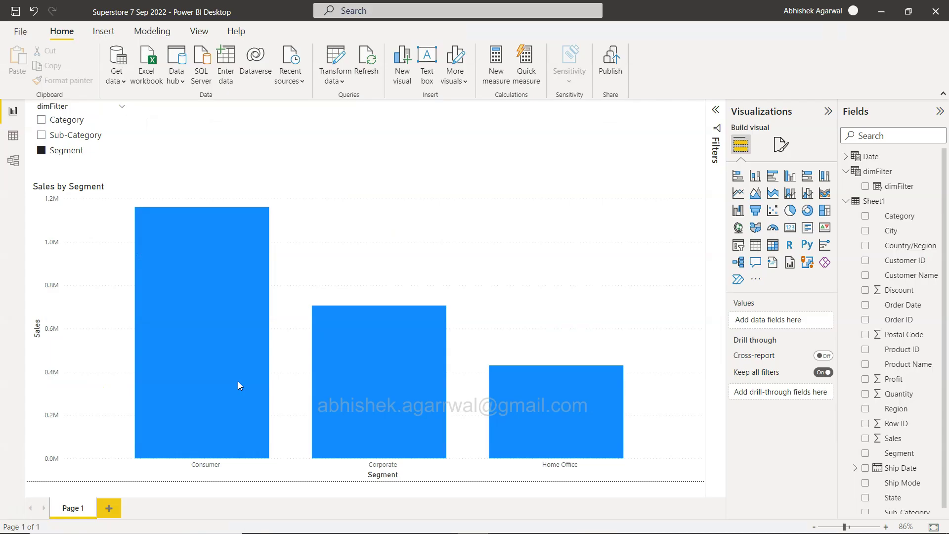
click(42, 120)
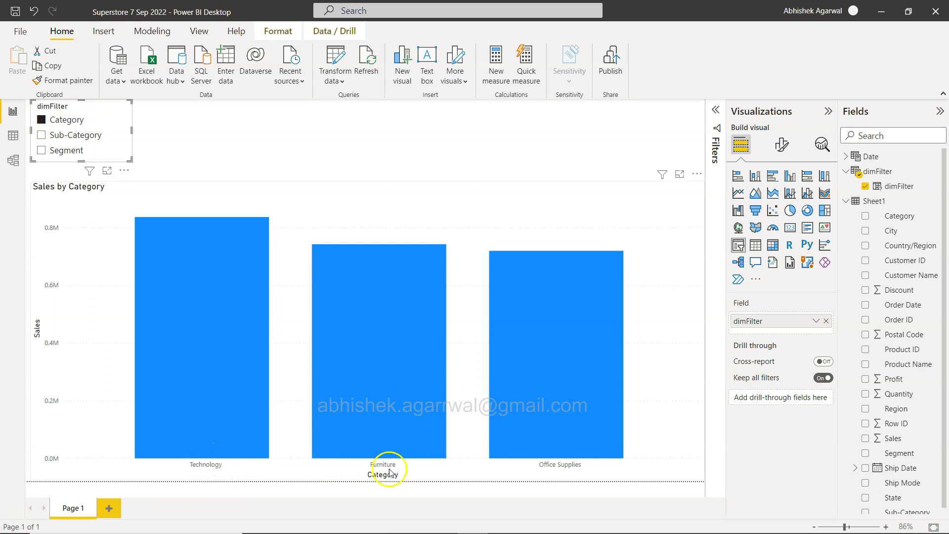
click(43, 135)
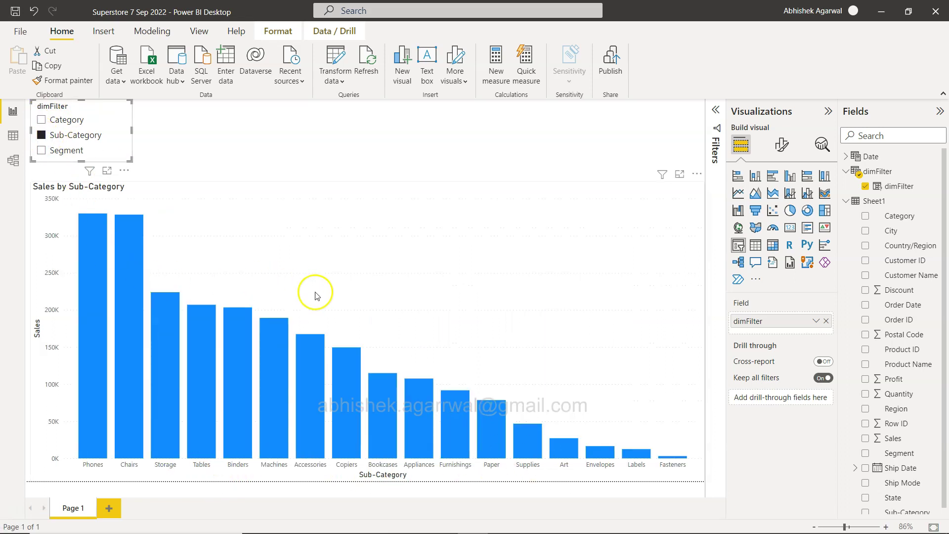
click(41, 151)
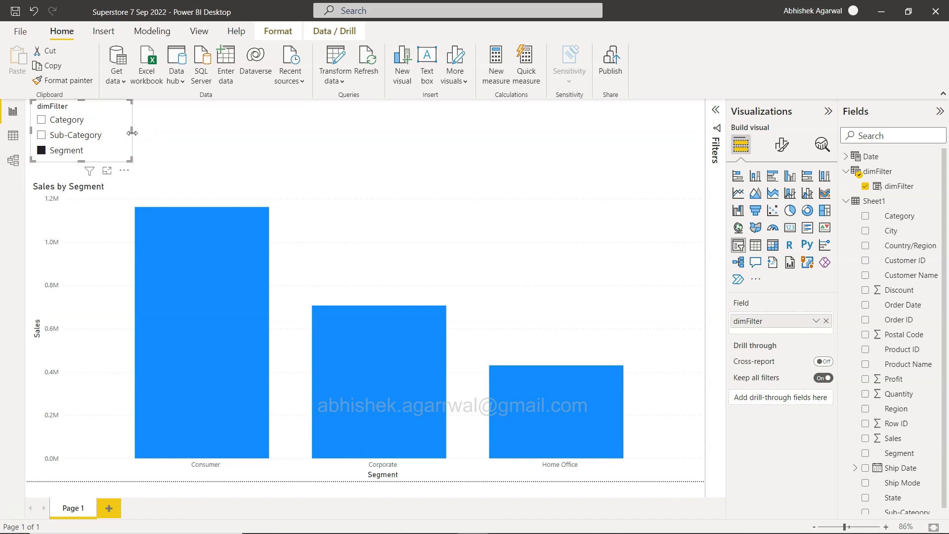
Step: Delete the dimFilter slicer from the page, then delete the dimFilter table from the model
key(Delete)
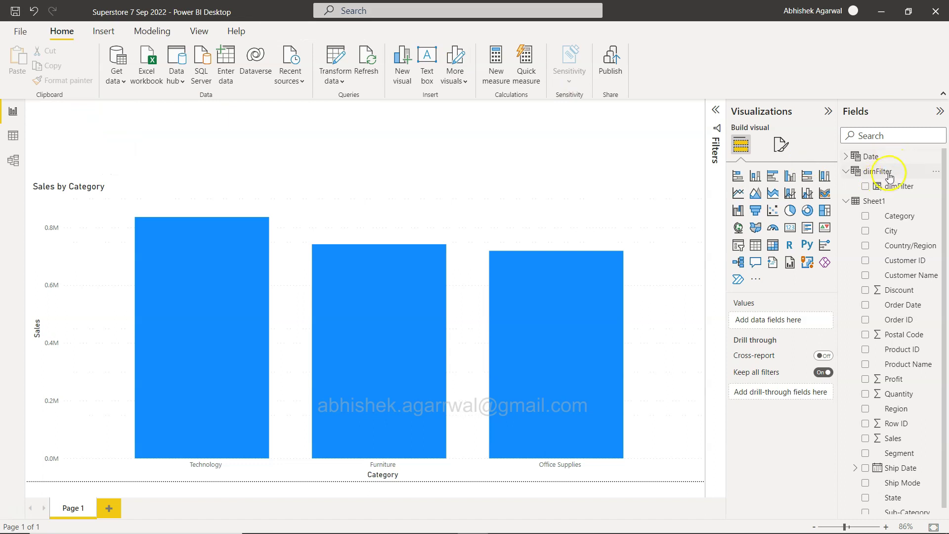
click(936, 176)
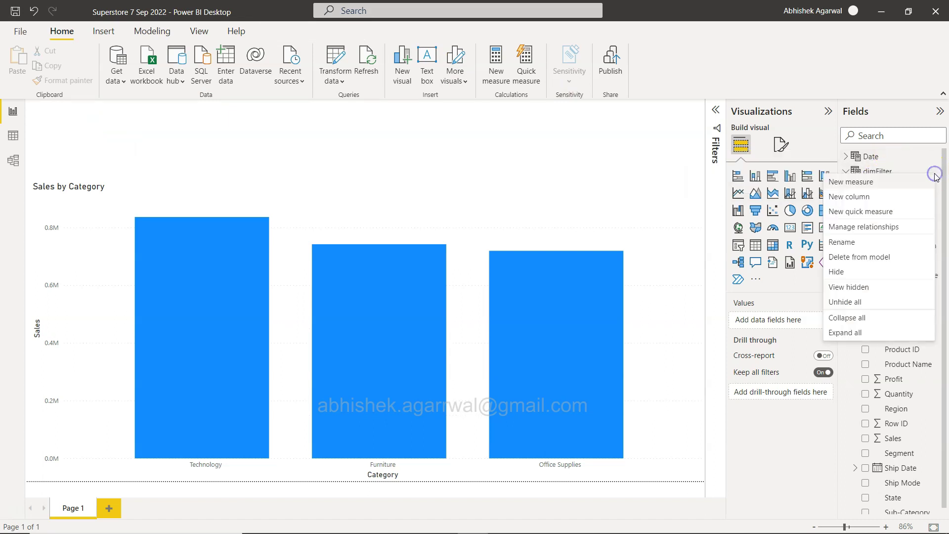
click(875, 257)
click(551, 302)
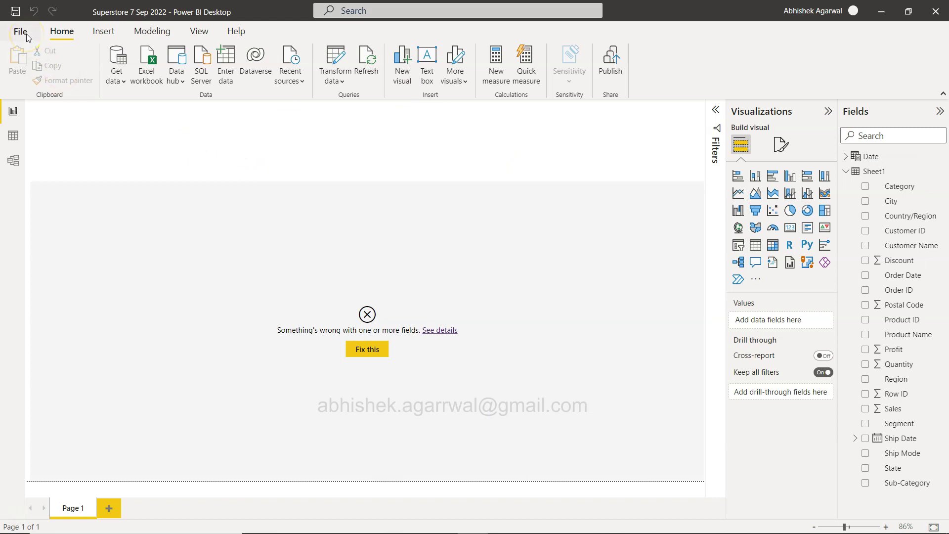
Step: Turn on the Field parameters preview feature in Options and settings > Options
click(20, 33)
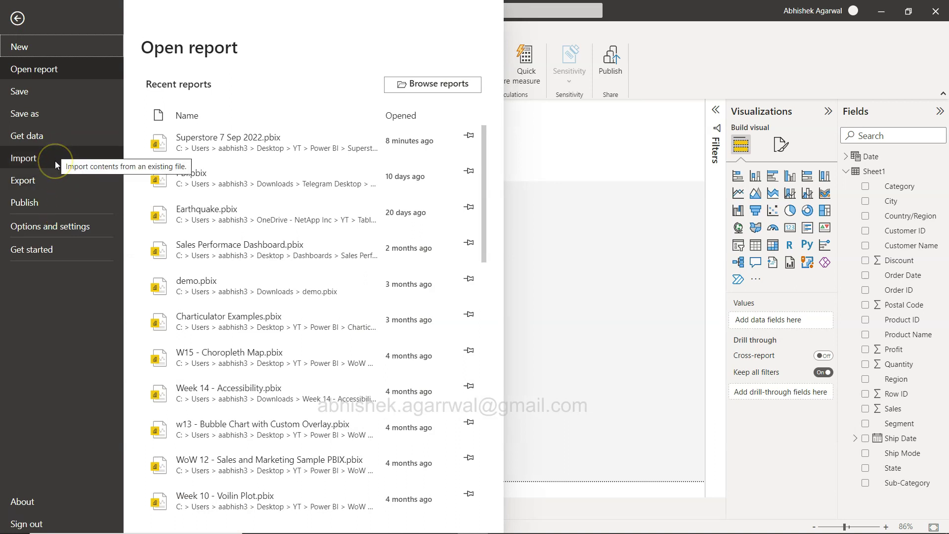
click(60, 229)
click(184, 85)
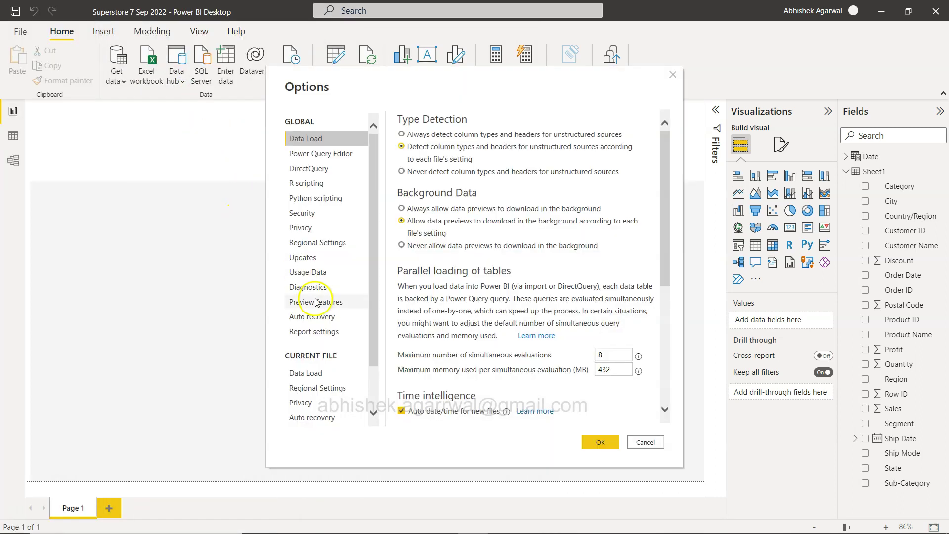
click(315, 301)
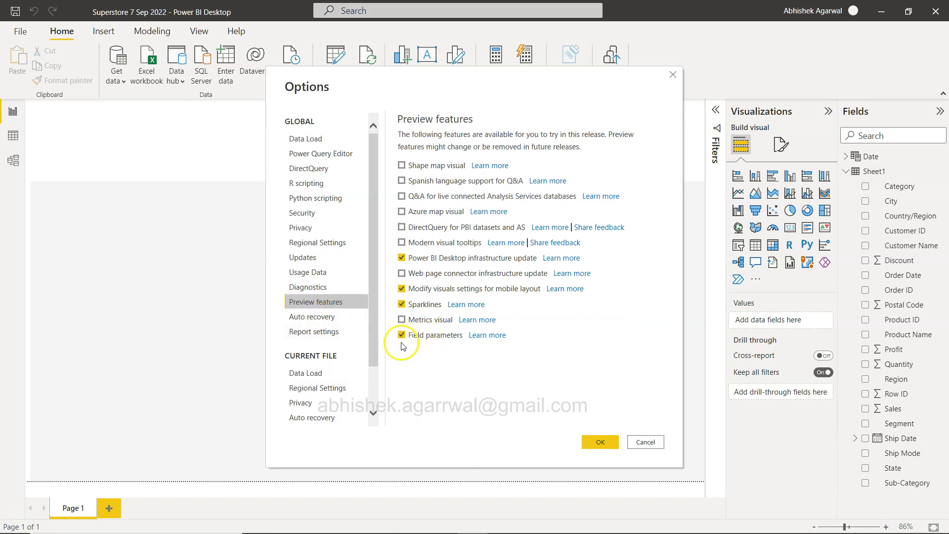
click(598, 442)
Step: Check in Help > About that the release is August 2022
click(236, 32)
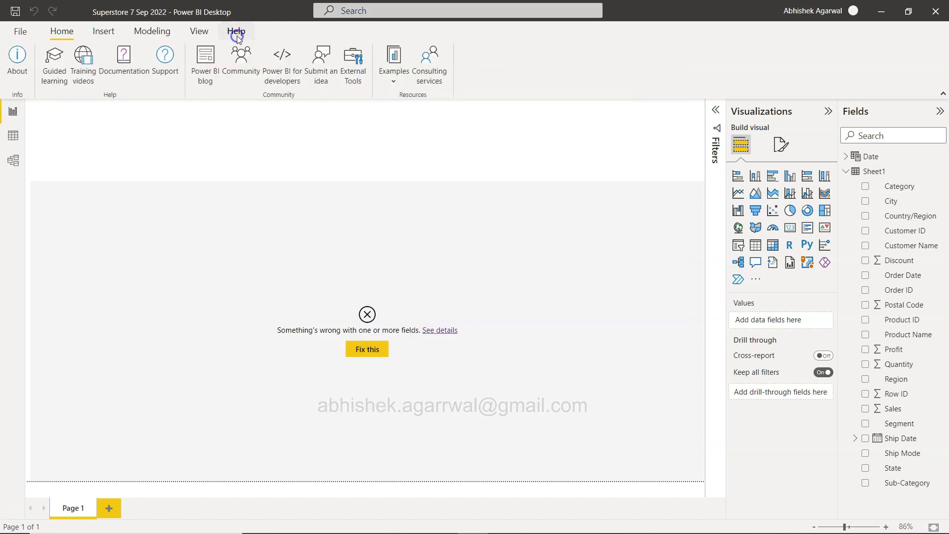
click(22, 56)
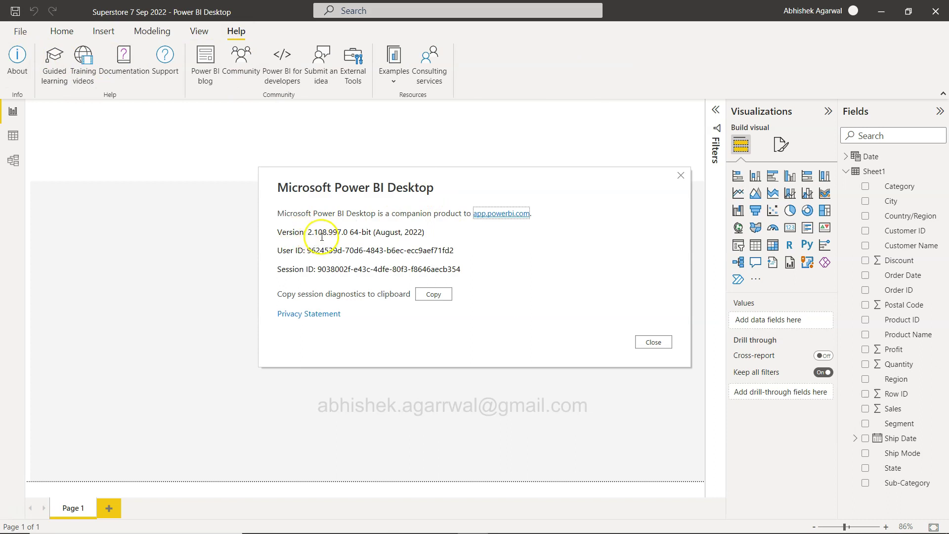
drag(385, 232, 420, 233)
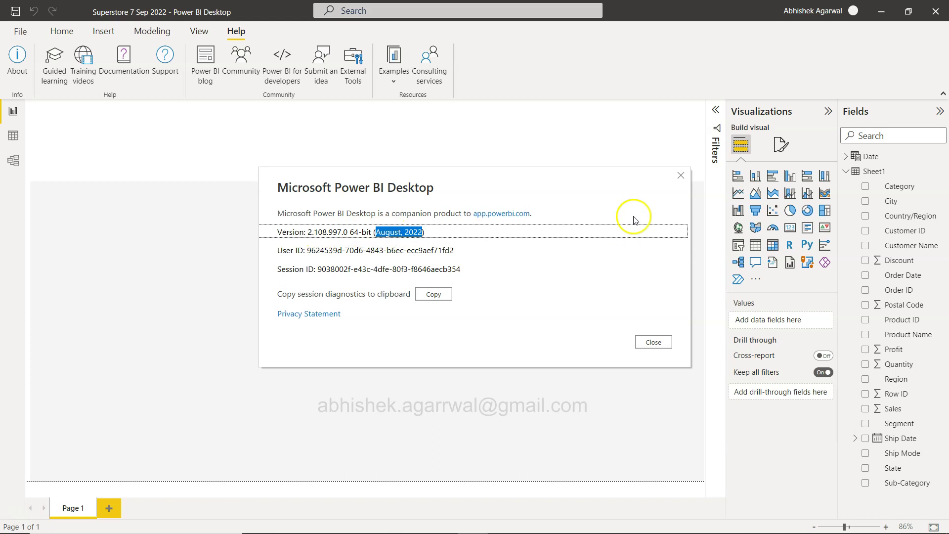
click(680, 176)
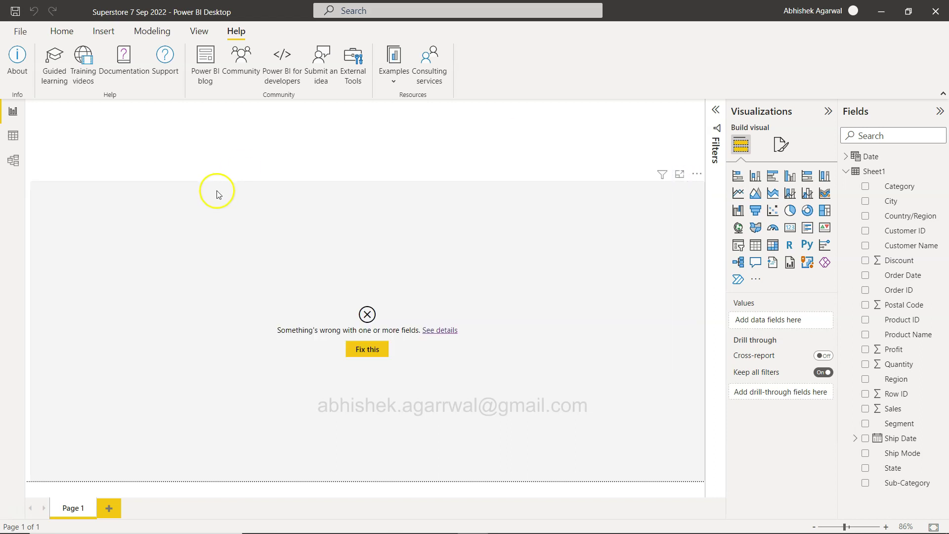
Step: Show the New parameter options on the Modeling tab
click(22, 32)
click(580, 156)
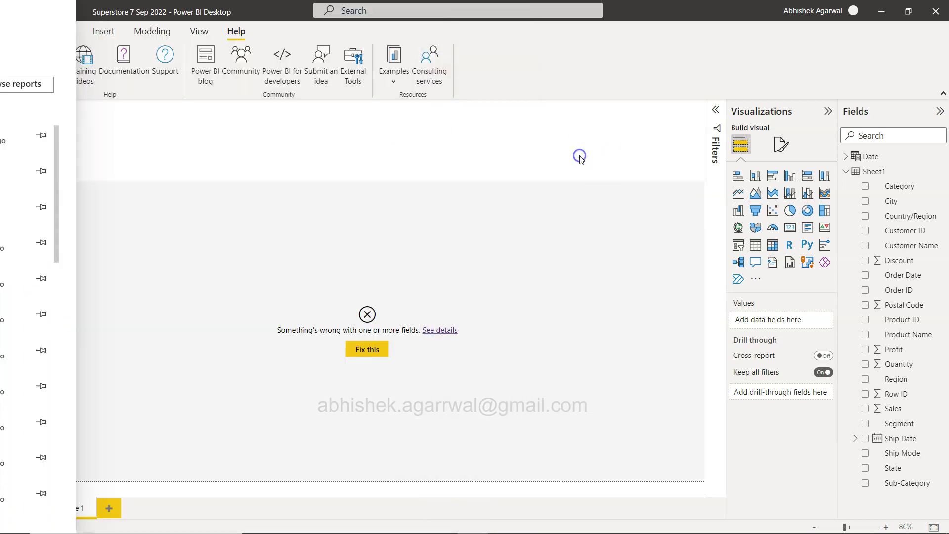
click(62, 31)
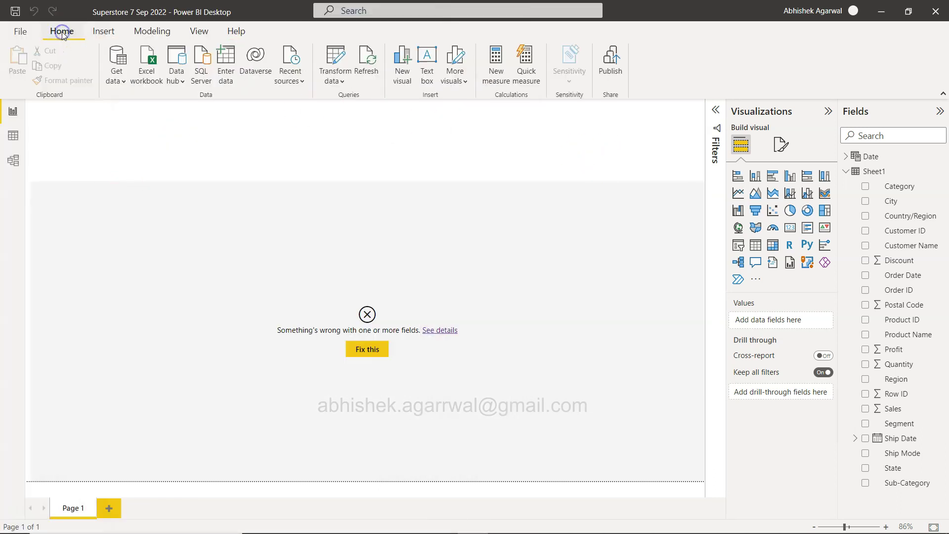
click(150, 31)
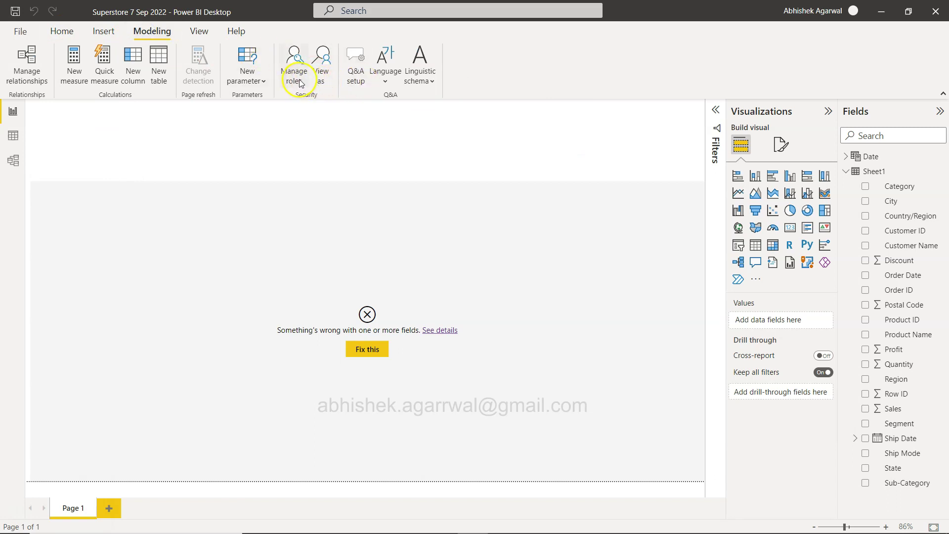
click(246, 79)
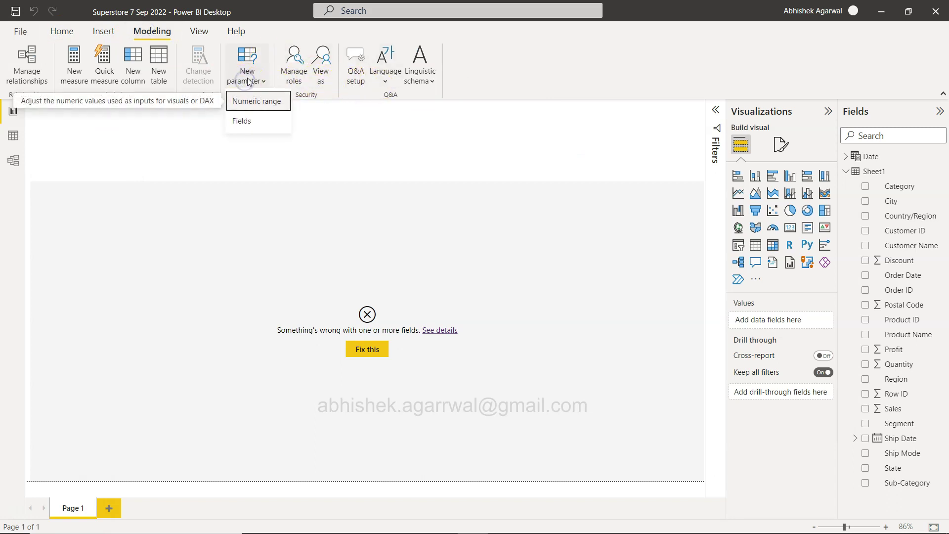
Step: Start a new Fields parameter and name it dimParamater
click(253, 124)
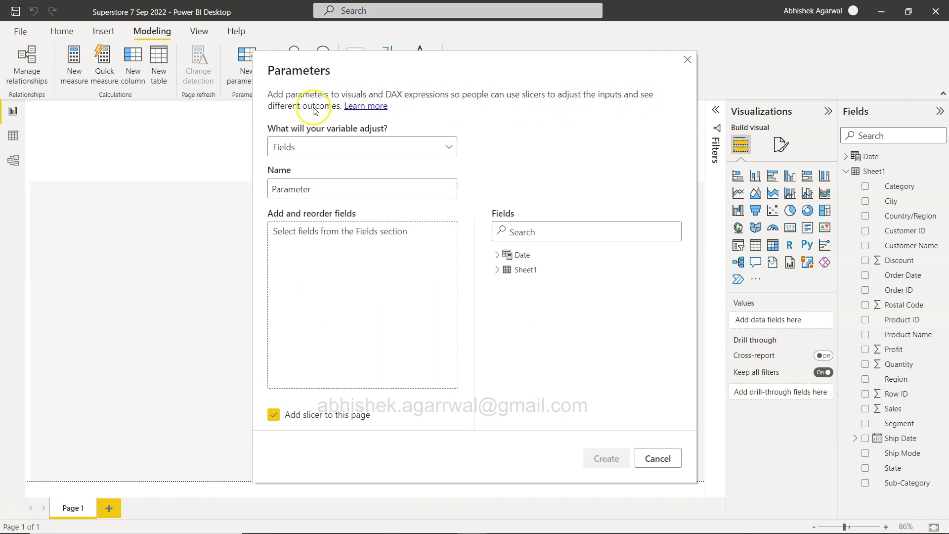
click(393, 147)
click(393, 147)
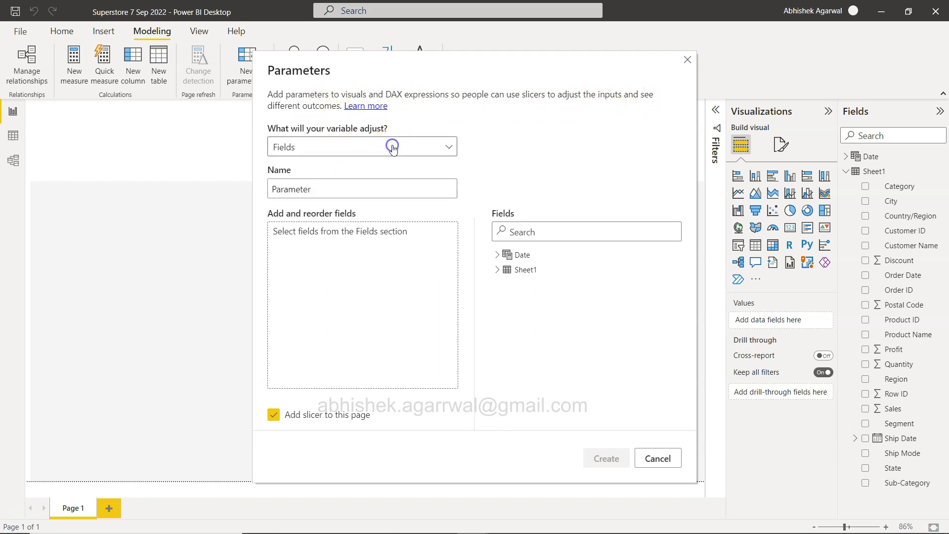
double_click(332, 190)
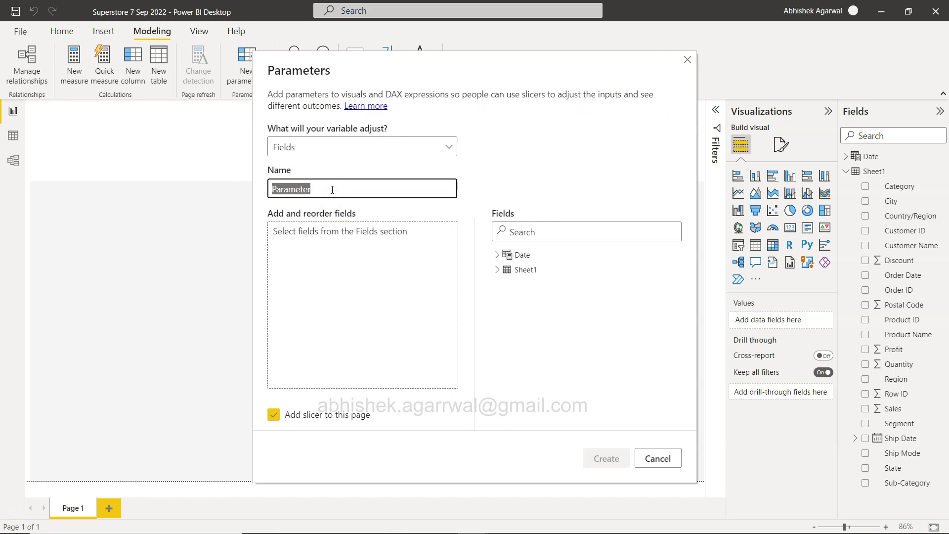
text(dim)
click(396, 285)
Step: Add Sheet1's Category, Segment and Sub-Category columns to the parameter's fields
click(497, 270)
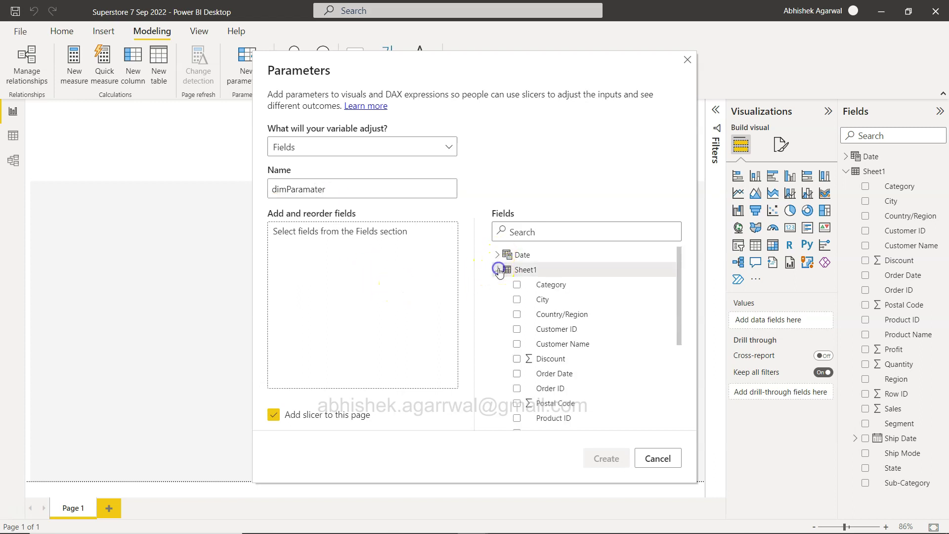
scroll(540, 336, down, 1)
scroll(540, 336, up, 1)
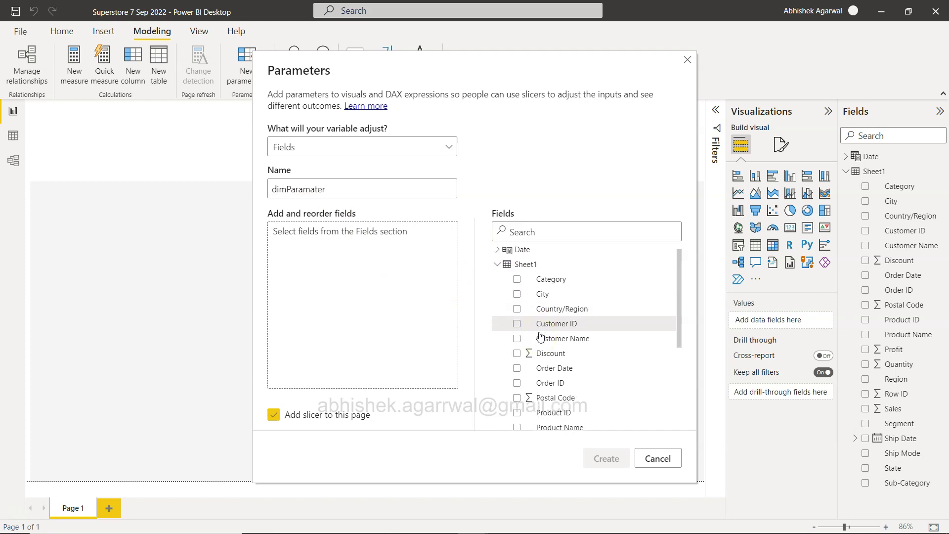
click(516, 280)
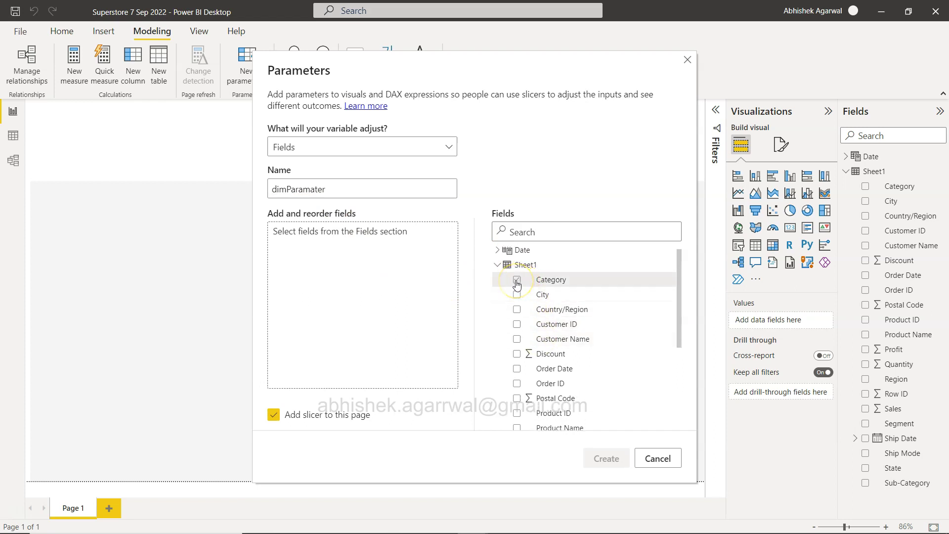
scroll(529, 376, down, 3)
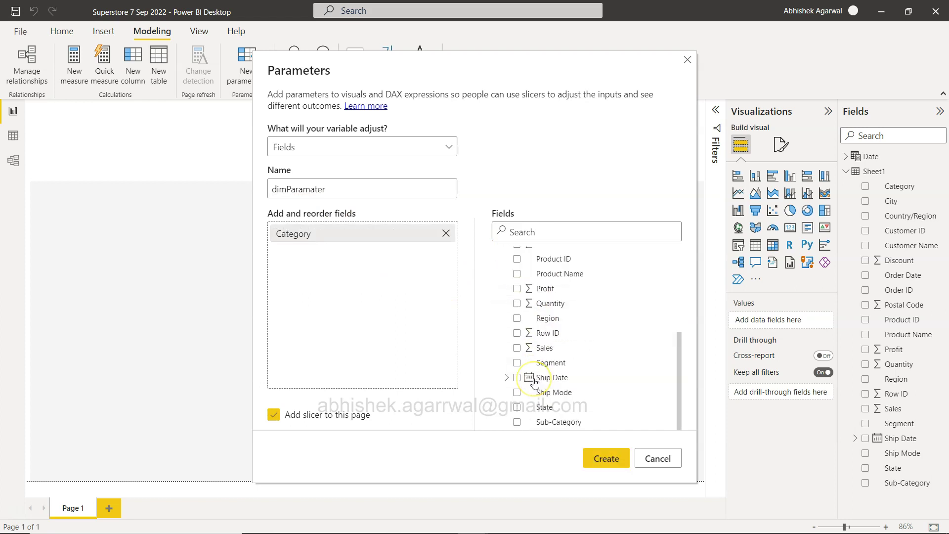
click(517, 363)
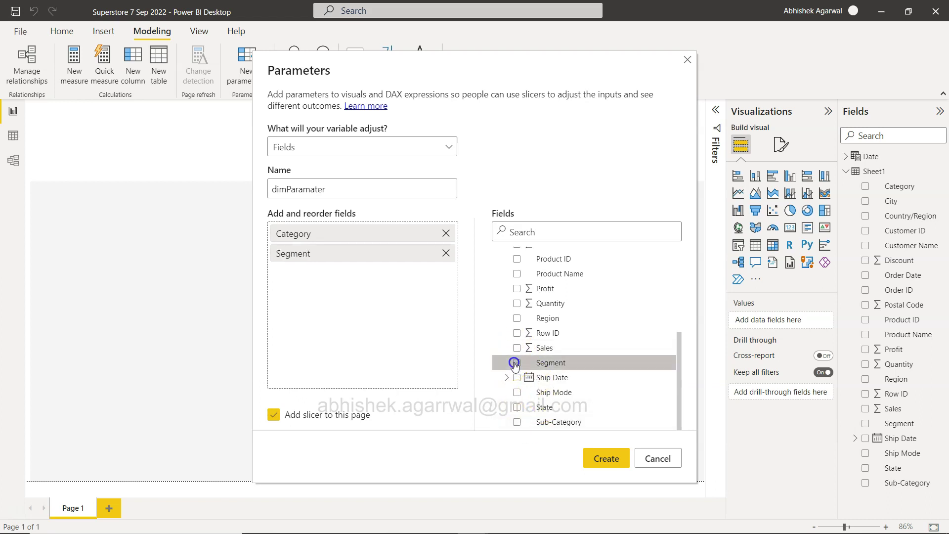
click(517, 422)
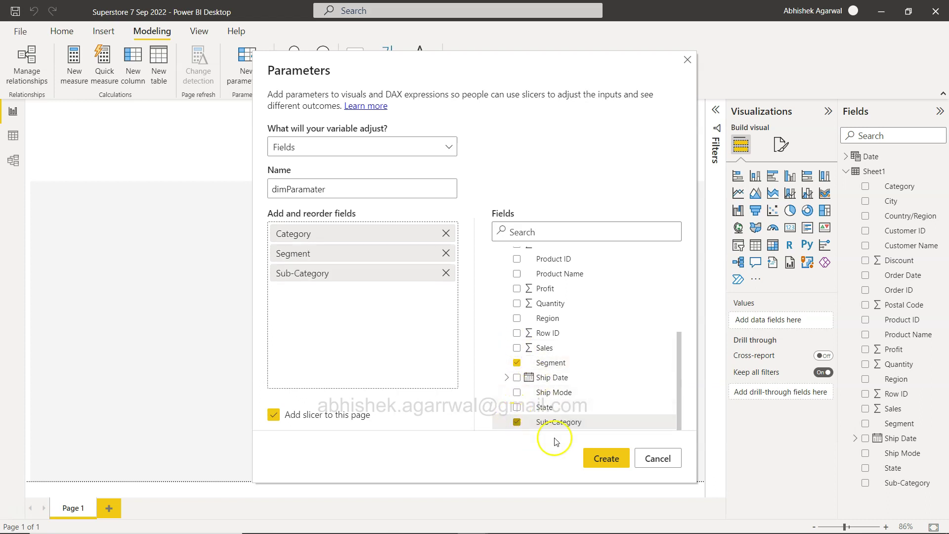
Step: Create the dimParamater parameter and highlight its generated DAX table formula
click(604, 459)
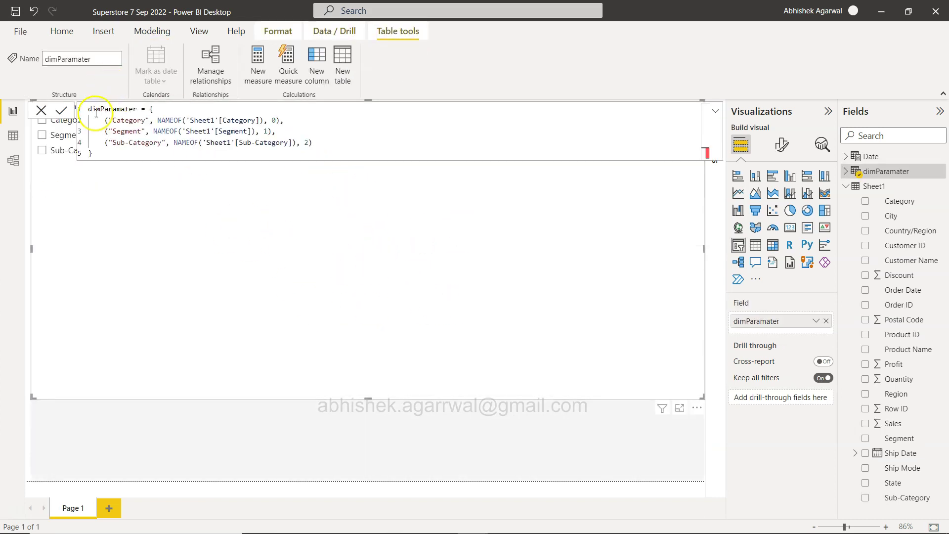
drag(89, 109, 107, 154)
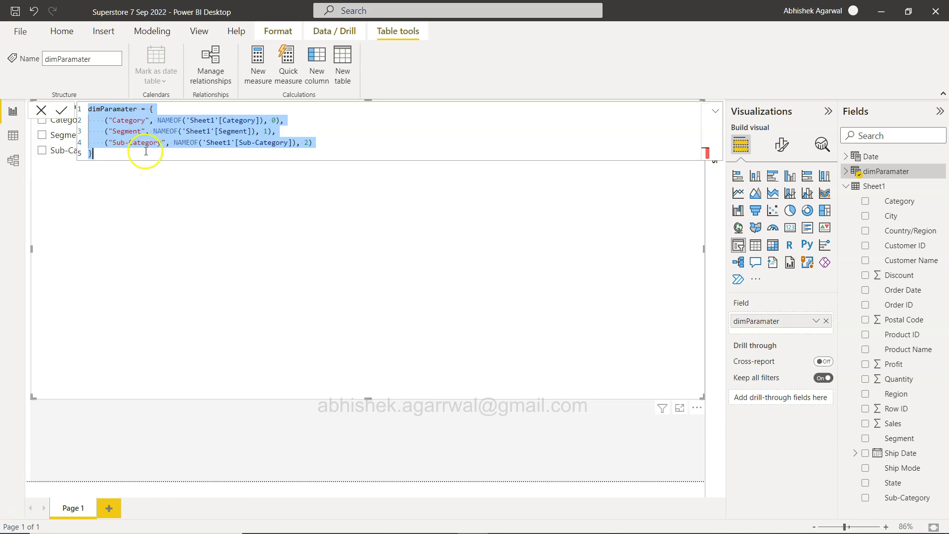
Step: Inspect dimParamater's card in Model view and its three rows in Data view, then return to Report view
click(13, 161)
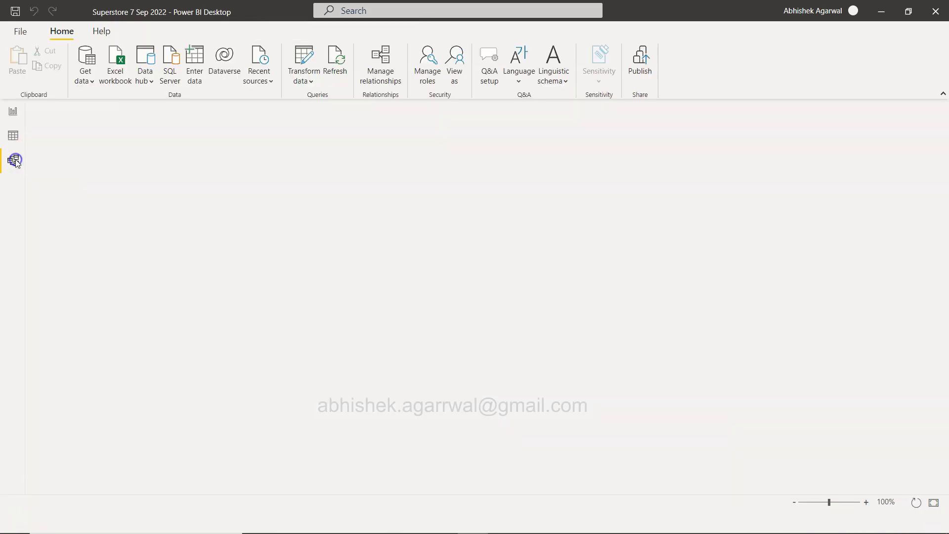
drag(588, 158, 497, 135)
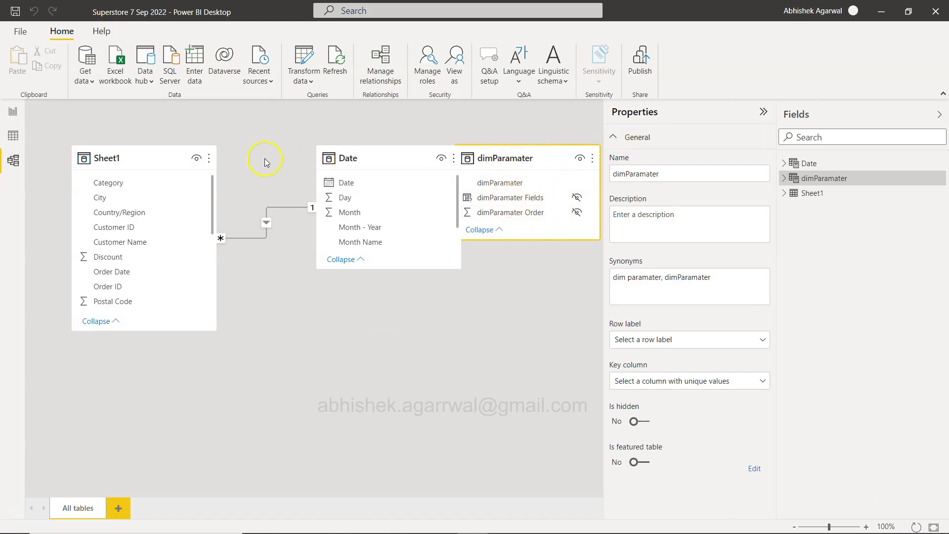
click(13, 135)
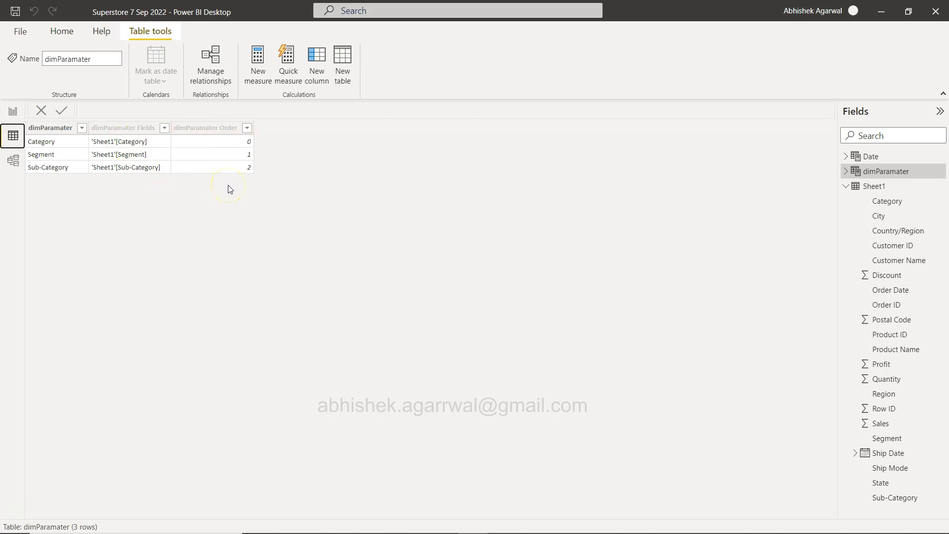
click(13, 111)
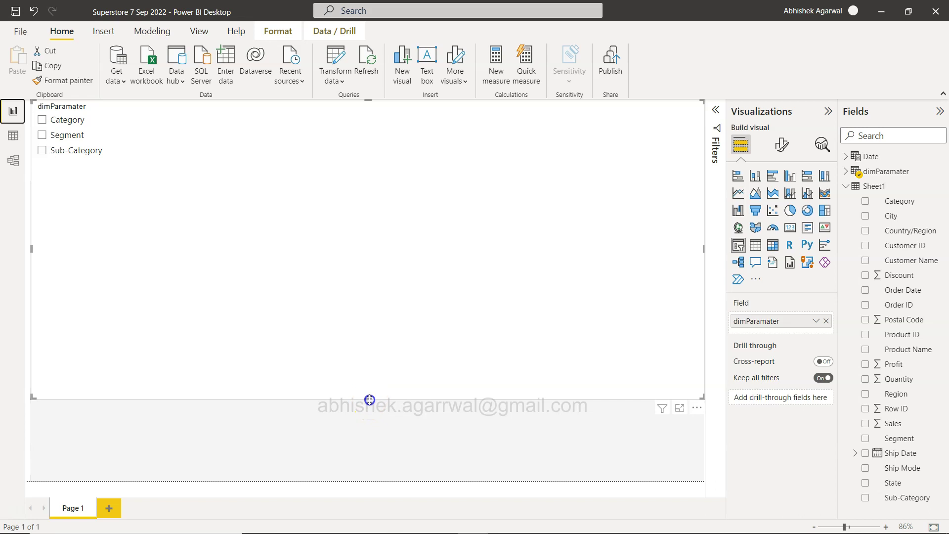
Step: Resize the dimParamater slicer to a small top-left box and remove the chart's broken X-axis field
drag(368, 399, 389, 167)
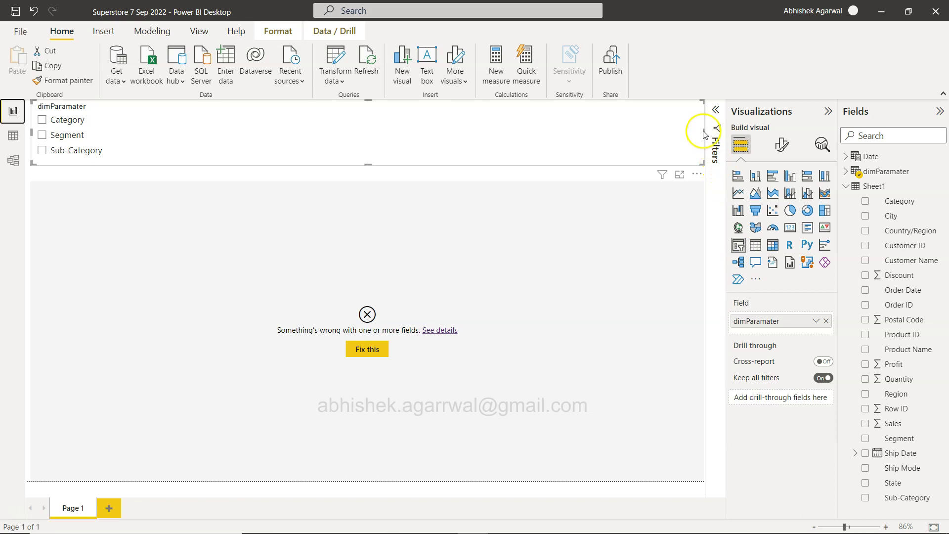
drag(704, 134, 134, 129)
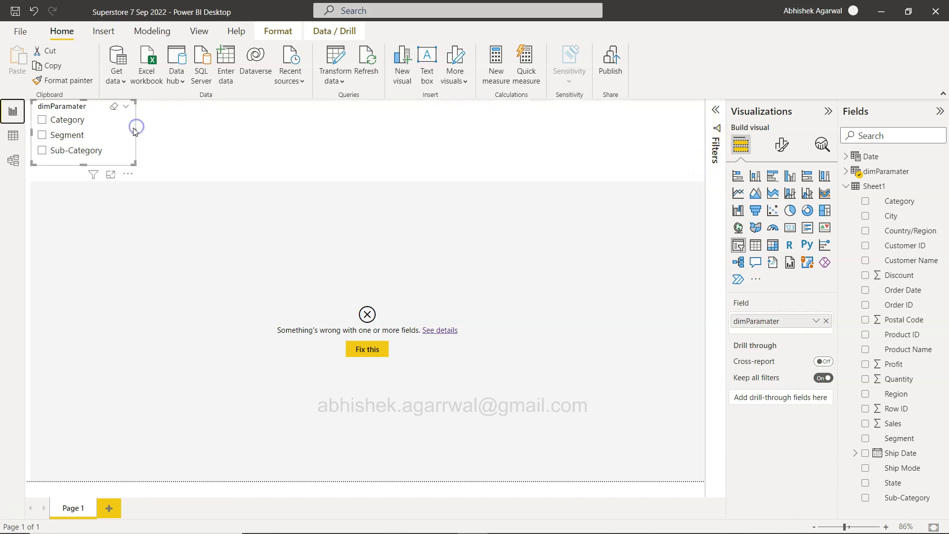
click(593, 298)
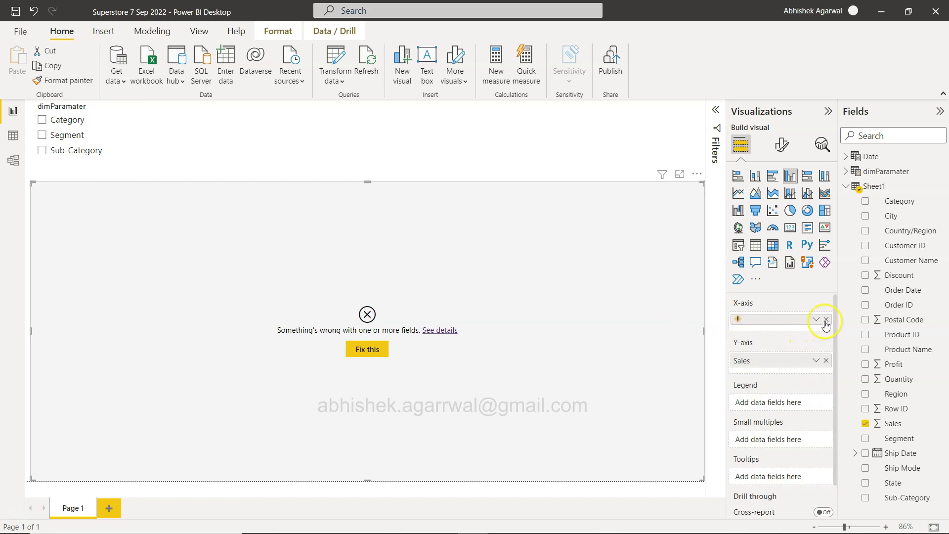
click(826, 320)
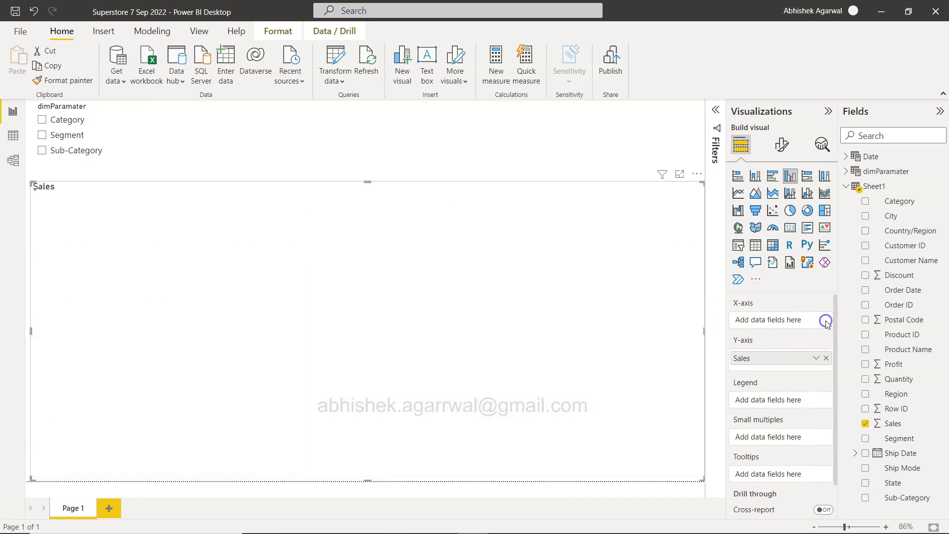
Step: Put dimParamater on the chart's X-axis, then pick Category, Segment and Sub-Category in the slicer
click(846, 171)
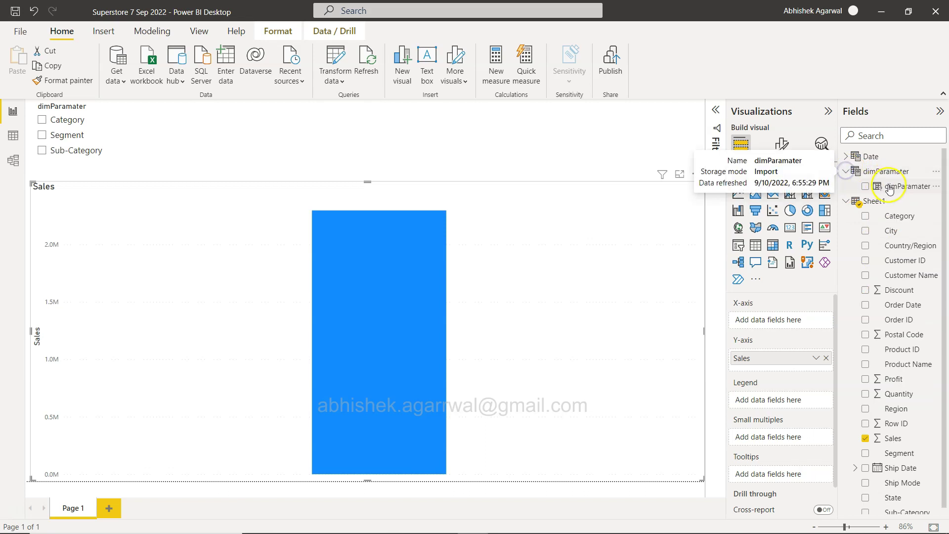
drag(895, 186, 788, 324)
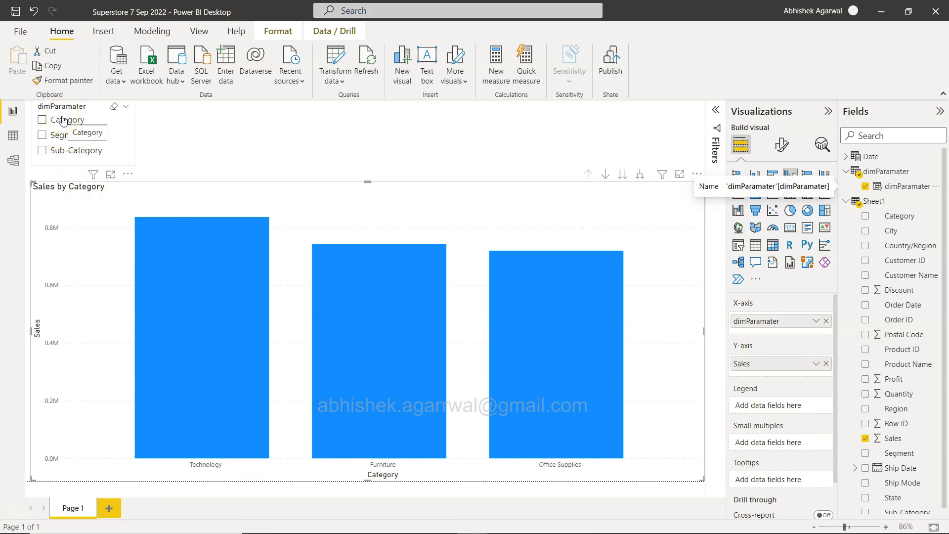
click(63, 120)
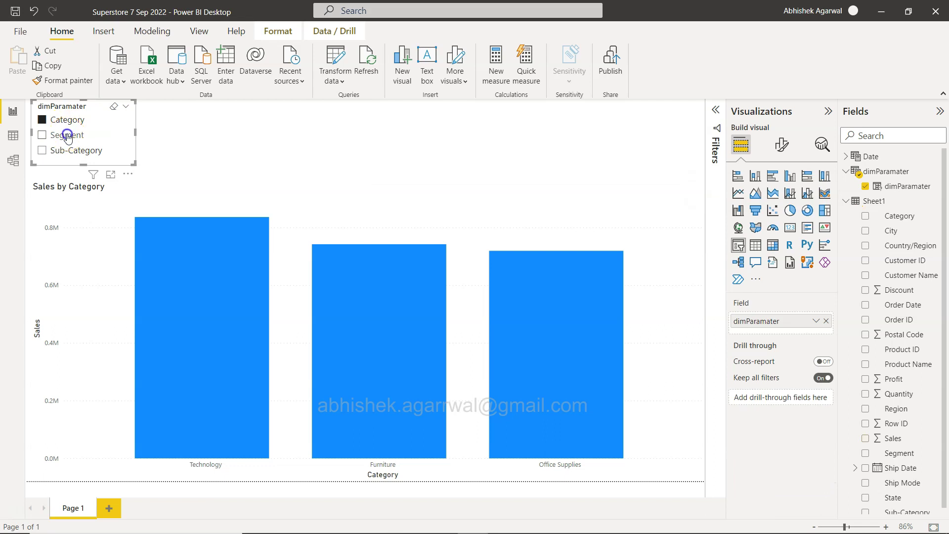
click(67, 137)
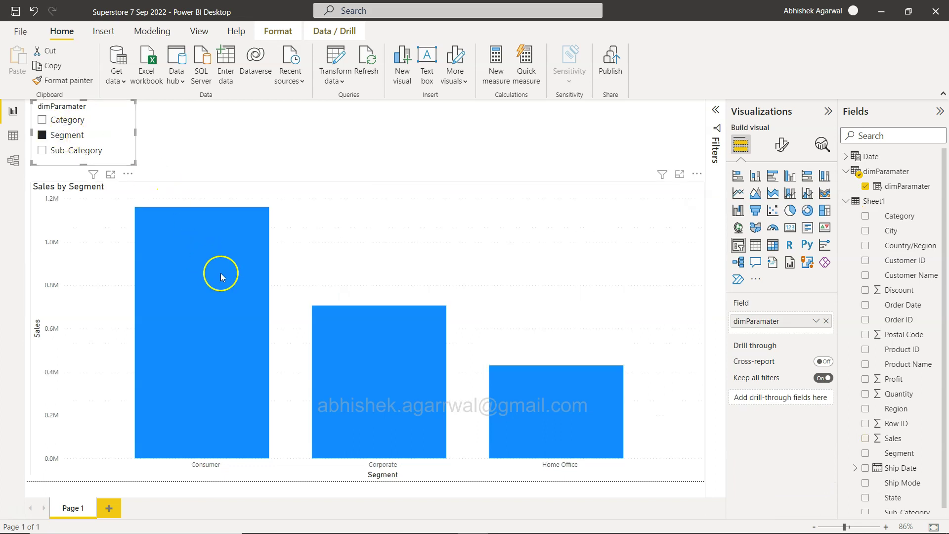
click(65, 151)
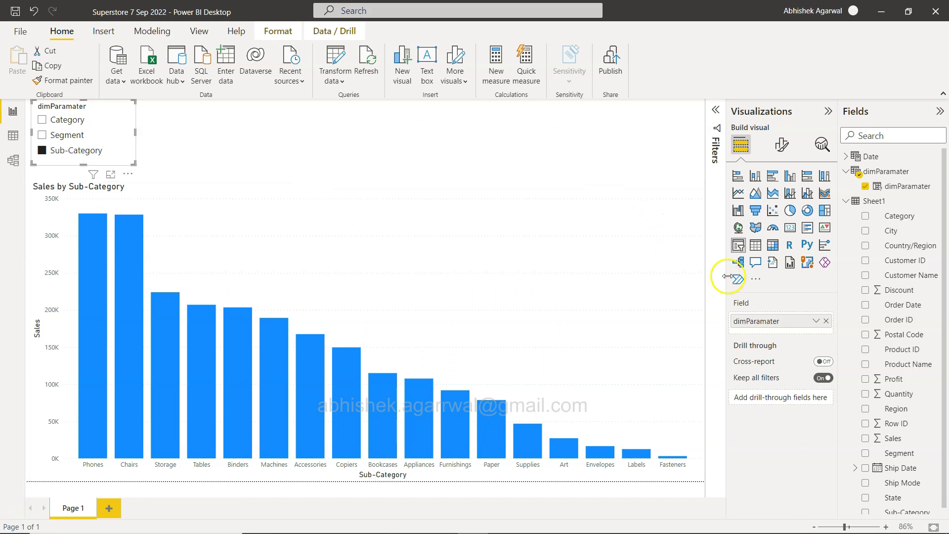
click(416, 247)
click(400, 216)
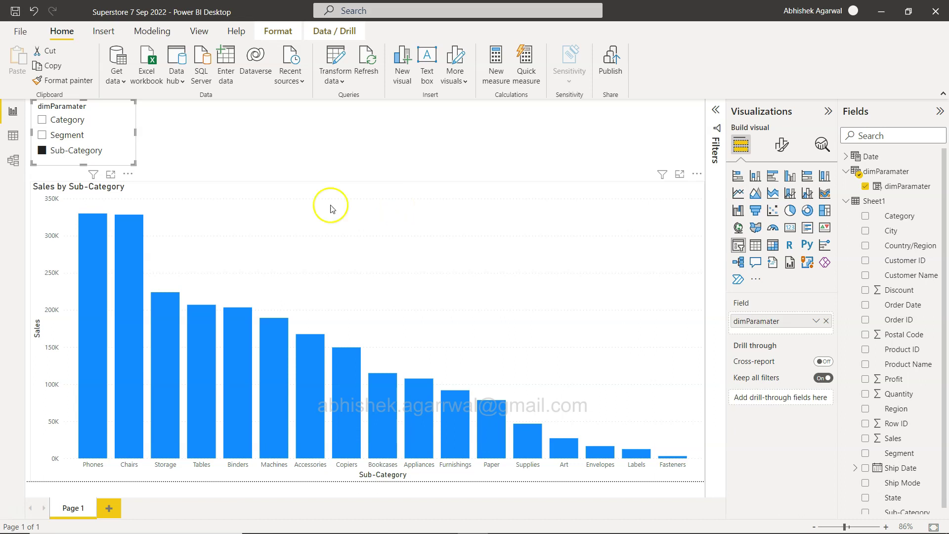
click(152, 31)
click(266, 80)
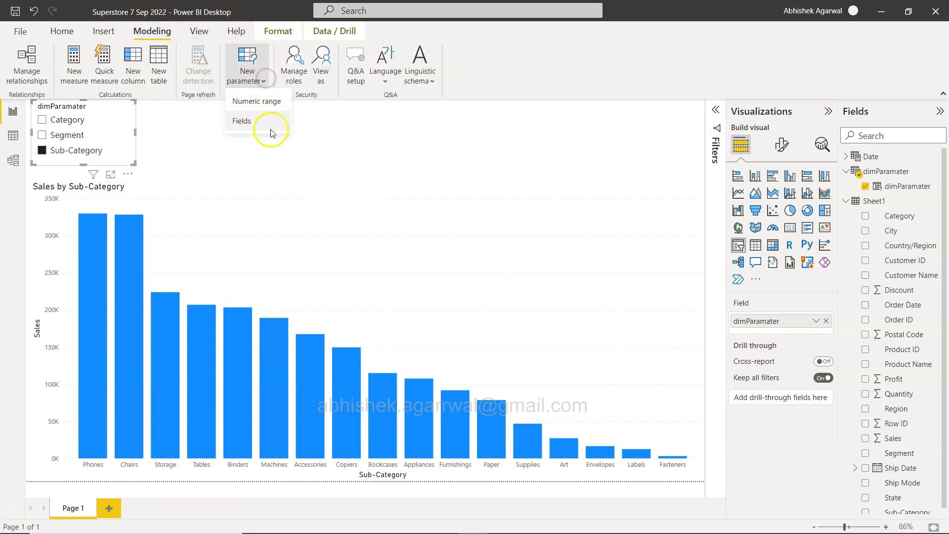
click(271, 119)
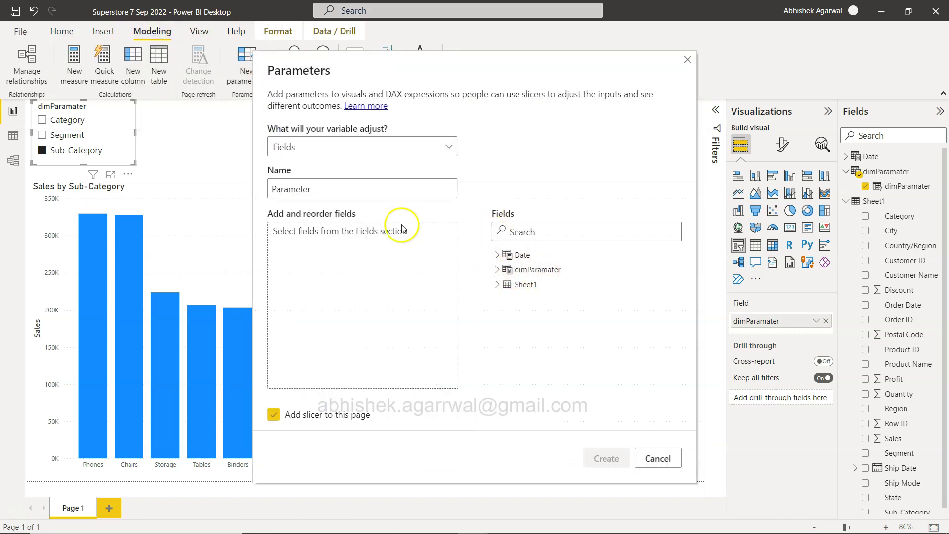
click(339, 189)
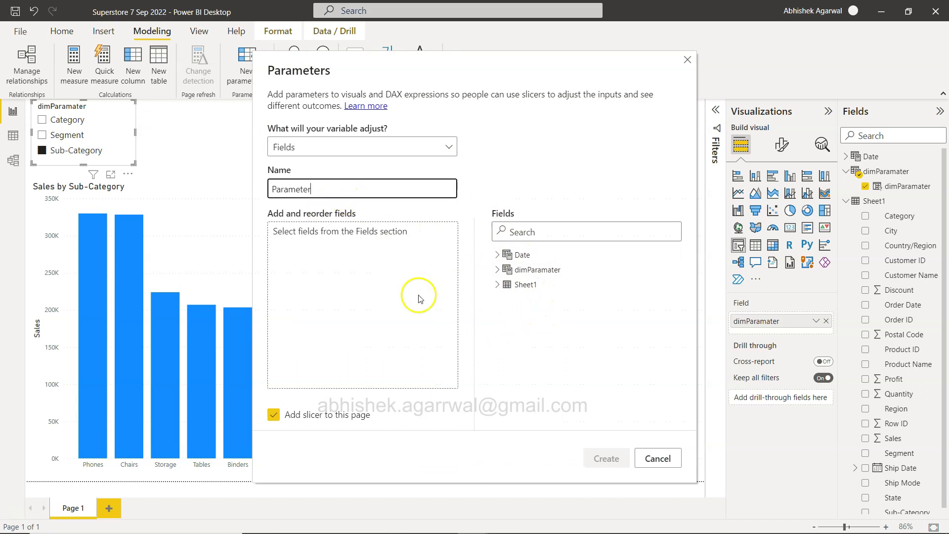
click(658, 458)
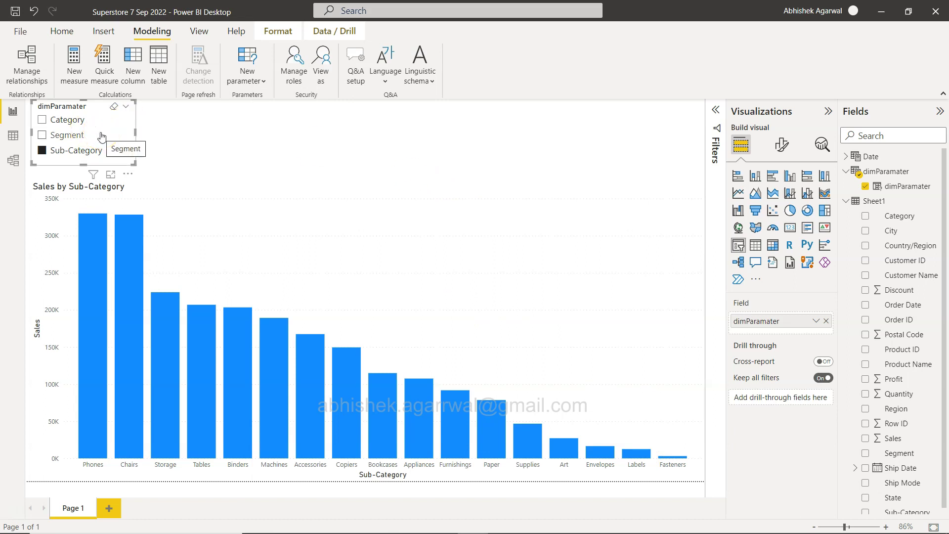
click(449, 246)
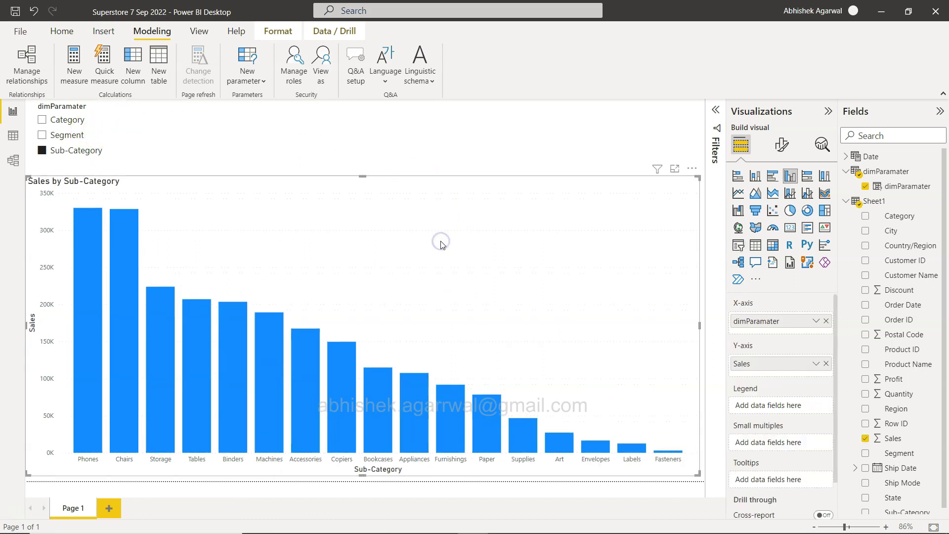
click(776, 317)
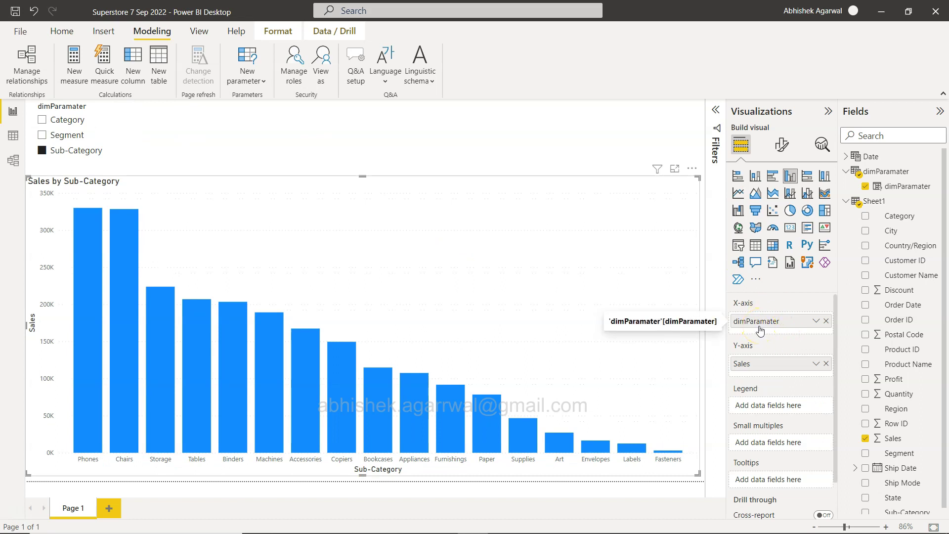